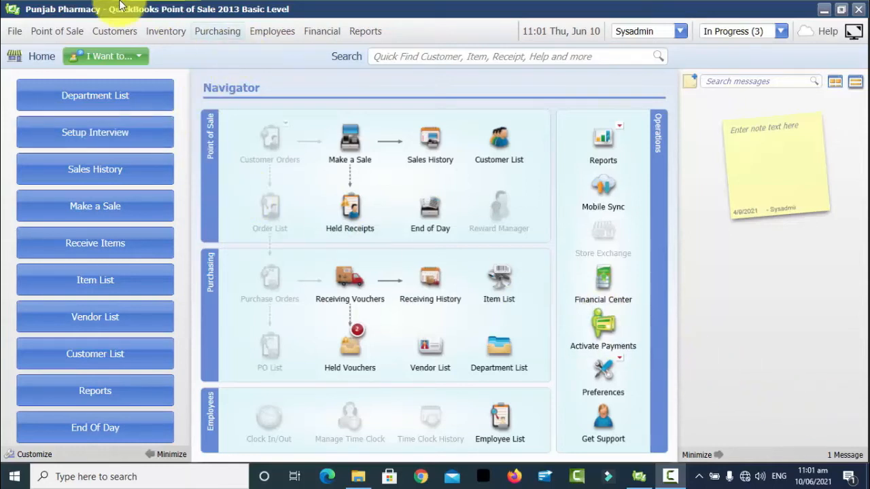
- Start the Data Import Wizard and choose Vendors as the type of data to import
left_click(14, 32)
mouse_move(115, 105)
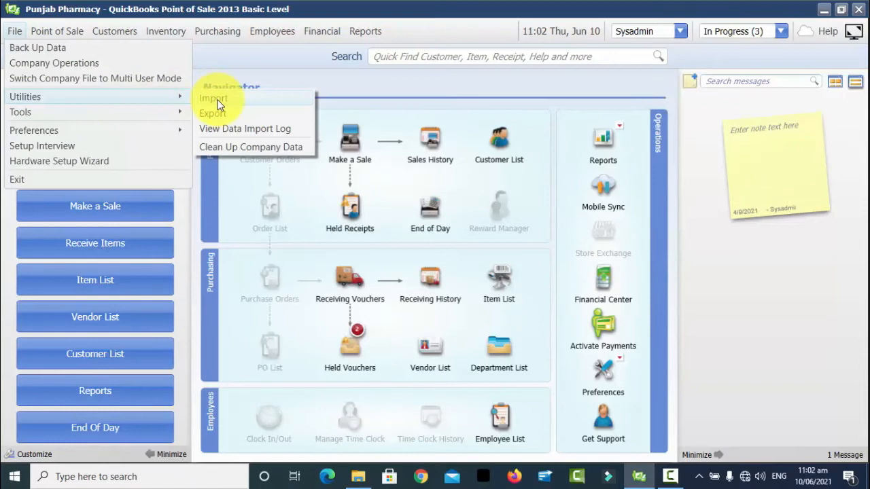
left_click(217, 100)
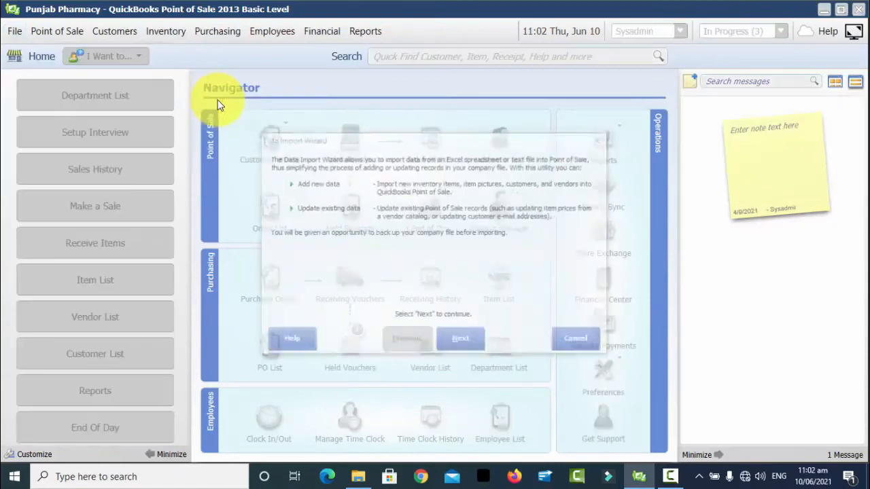
left_click(461, 343)
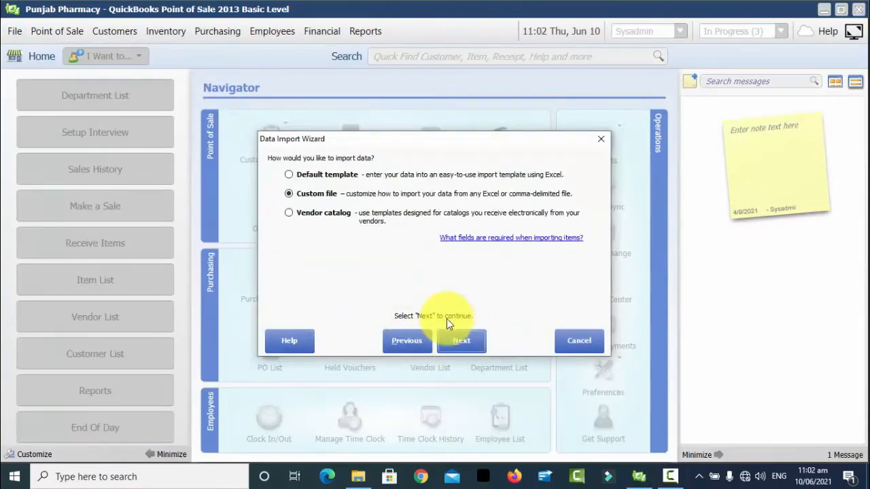
left_click(462, 341)
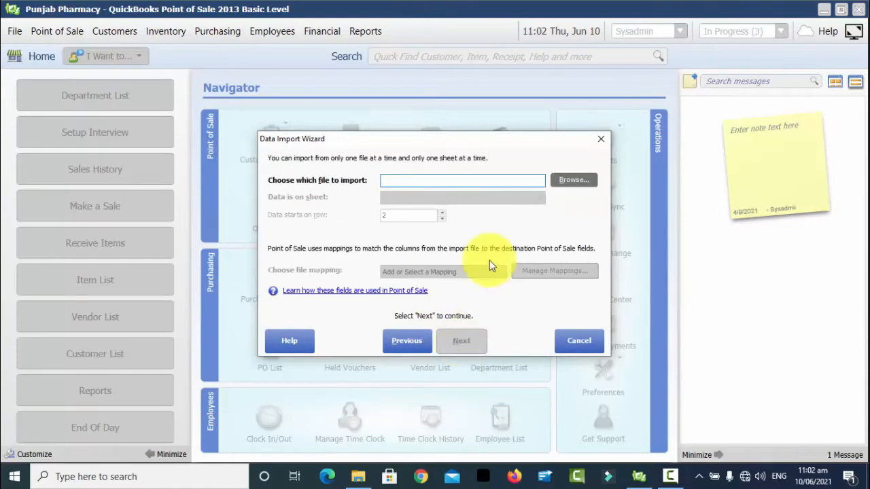
left_click(396, 343)
left_click(396, 343)
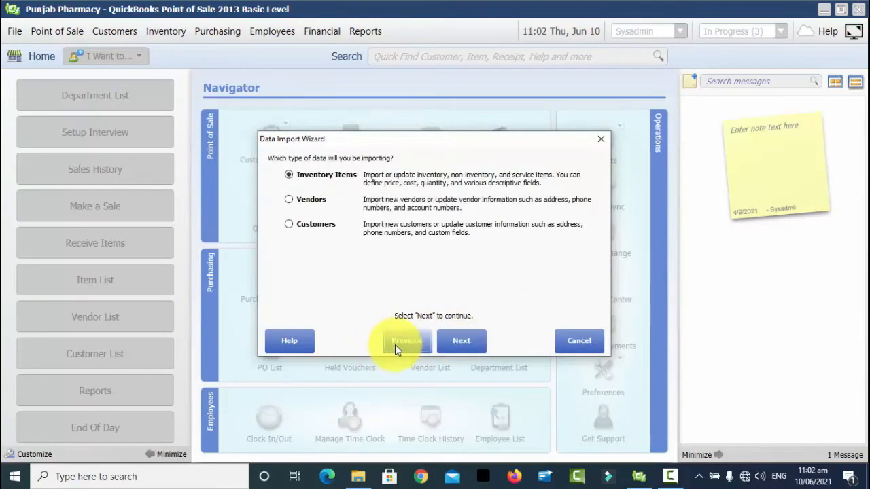
left_click(304, 199)
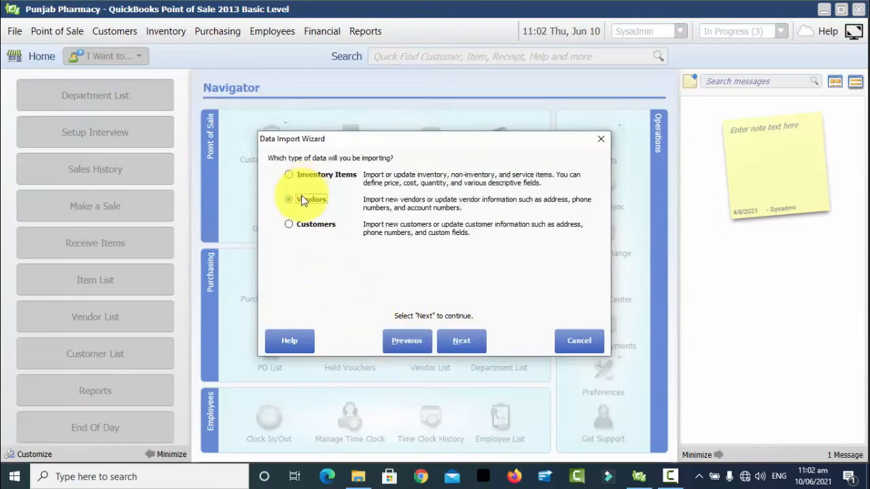
left_click(472, 340)
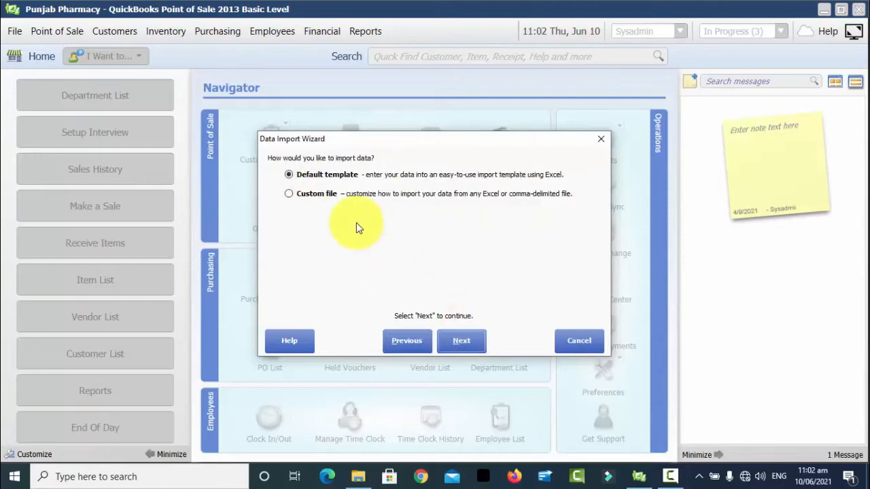
- Choose the custom file import method and load QB POS Vendors Export.xls as the file to import
left_click(320, 198)
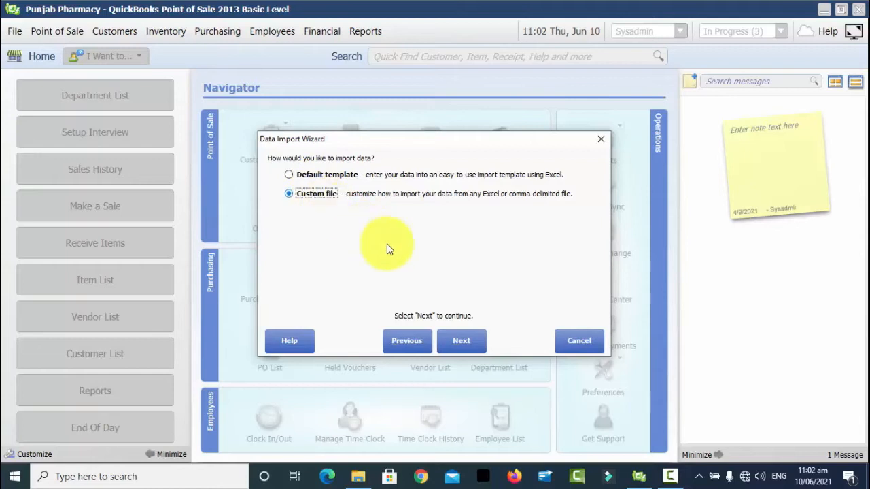
left_click(460, 340)
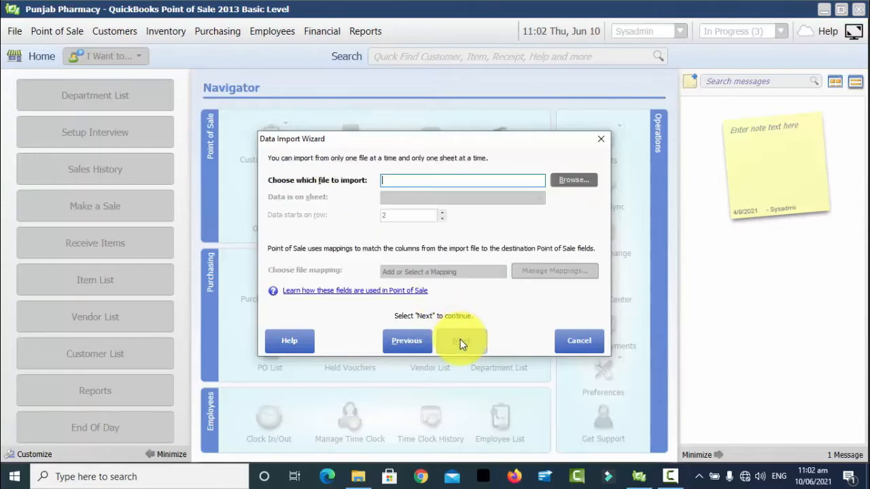
left_click(566, 181)
double_click(539, 281)
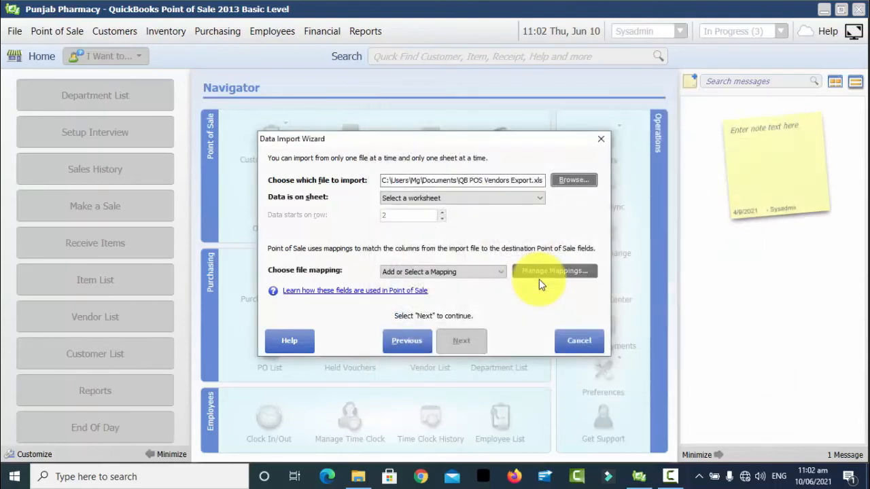
- Set the import data to be read from Sheet1, starting on row 1
left_click(441, 198)
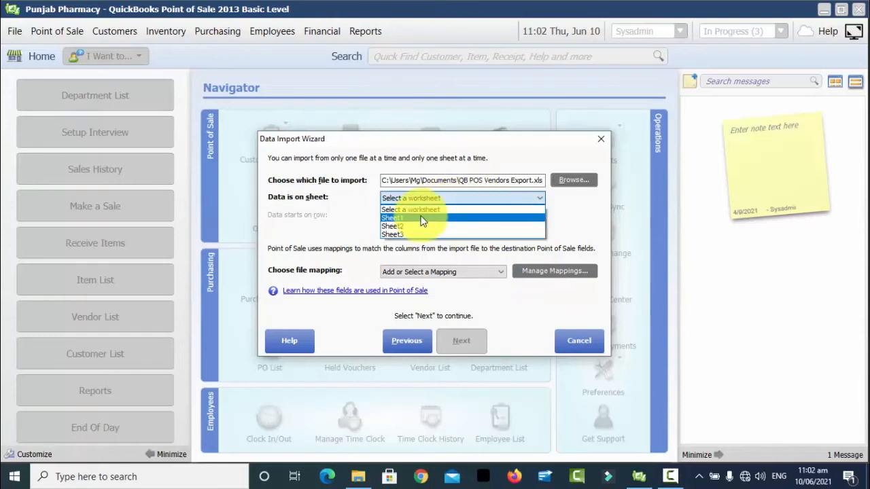
left_click(423, 218)
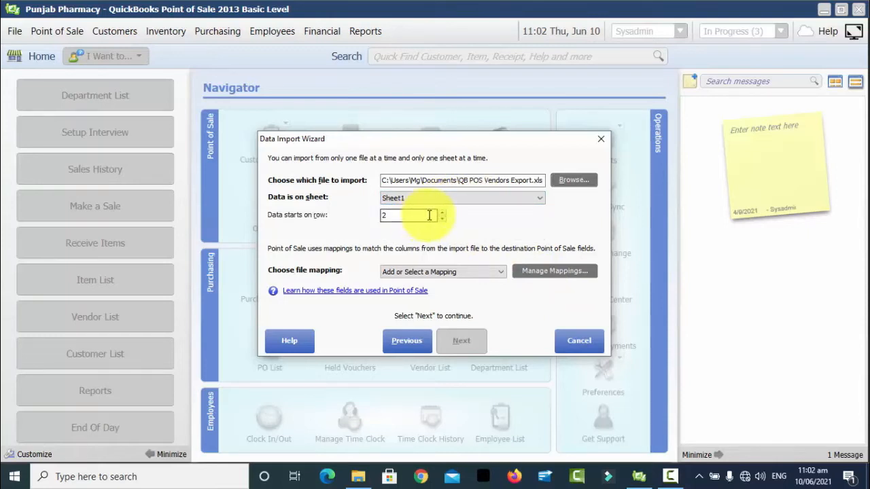
left_click(442, 218)
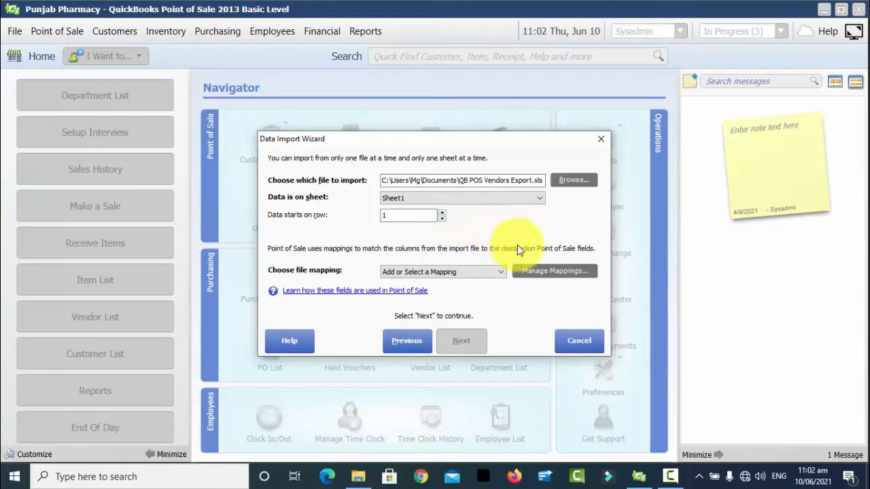
- Start a new file mapping for the import and name it Vendor Mapping
left_click(539, 271)
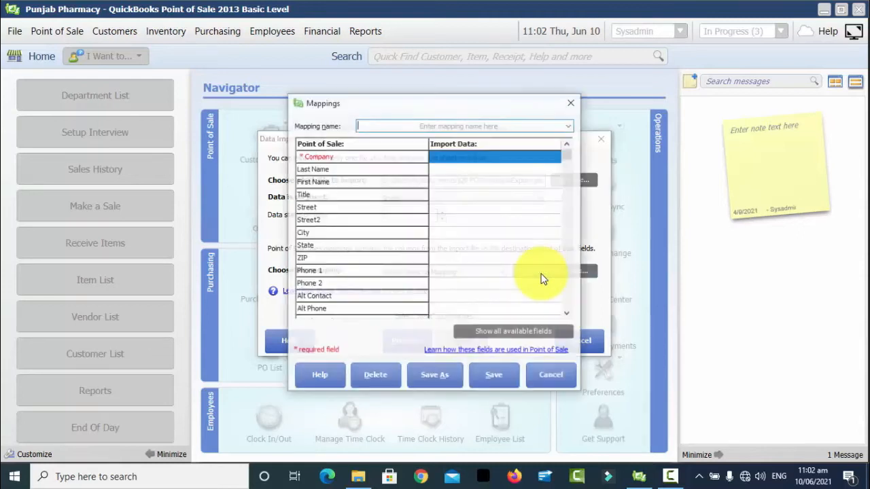
left_click(411, 126)
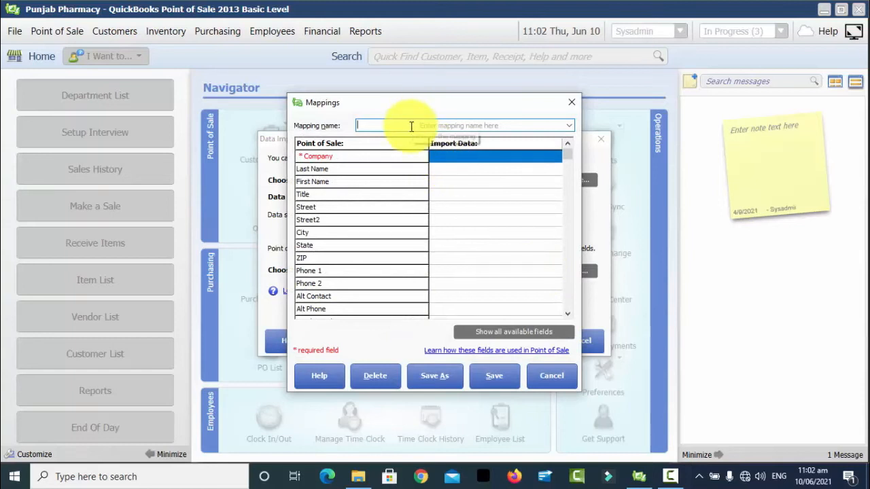
type("Vendor Mapping")
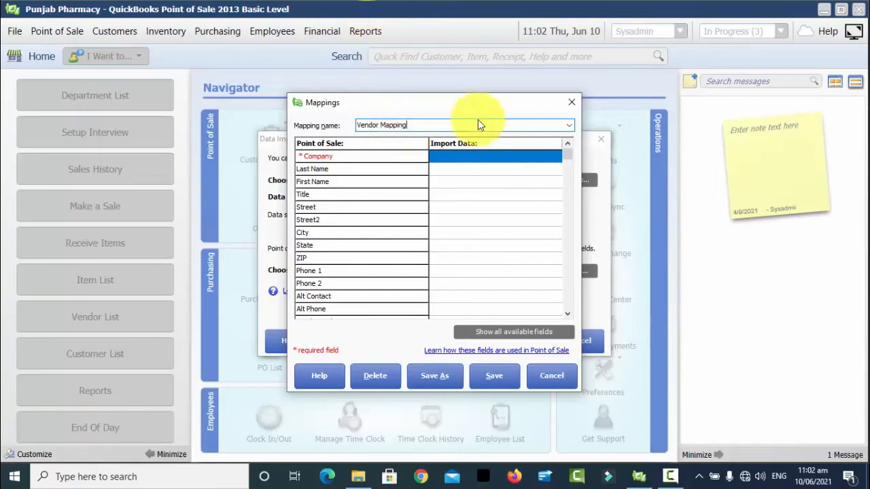
- Map the Company field to Column A, Last Name to Column B and First Name to Column C
left_click(533, 158)
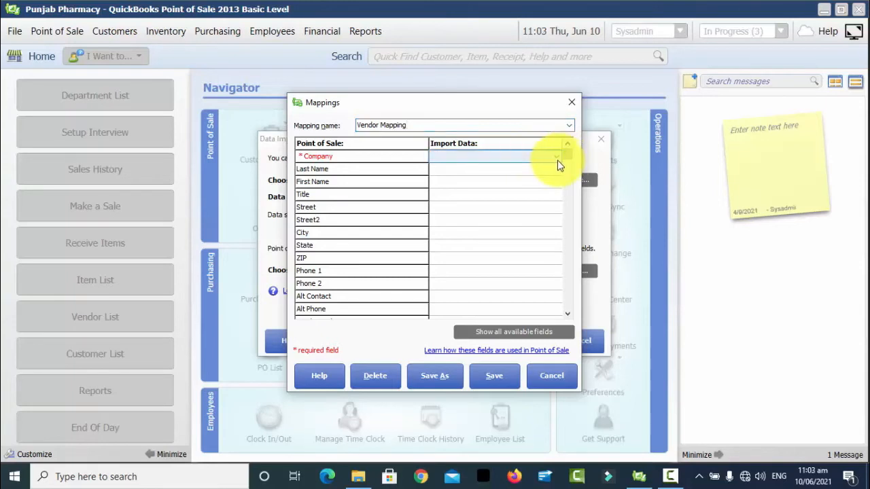
left_click(558, 158)
left_click(508, 178)
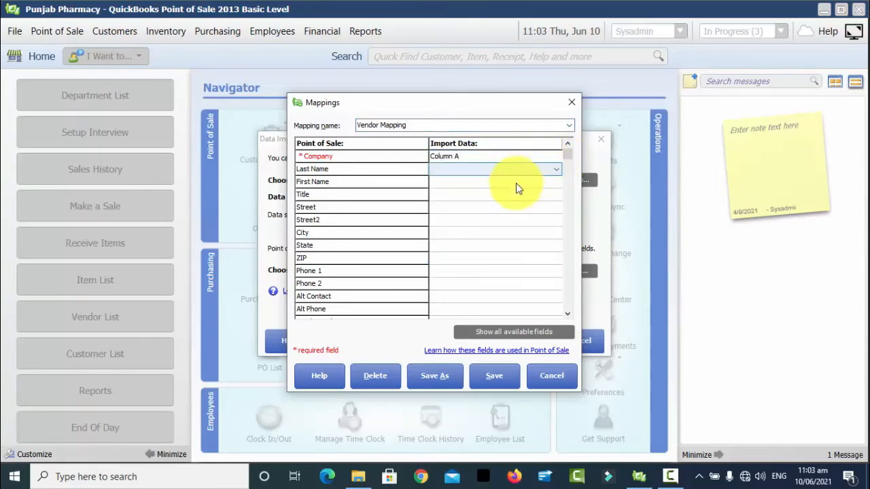
left_click(555, 170)
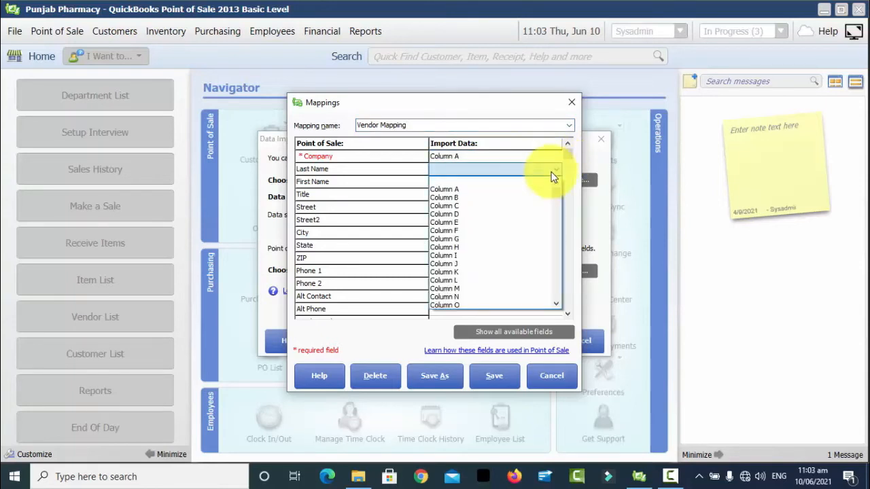
left_click(505, 197)
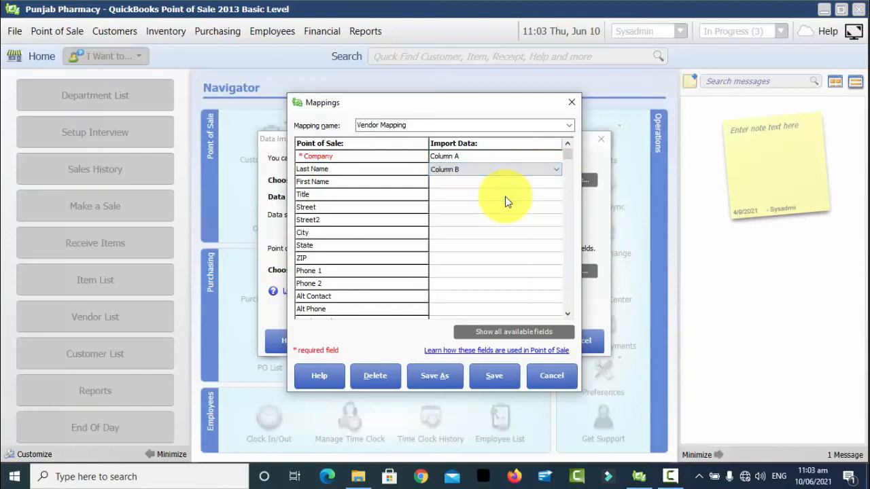
left_click(552, 184)
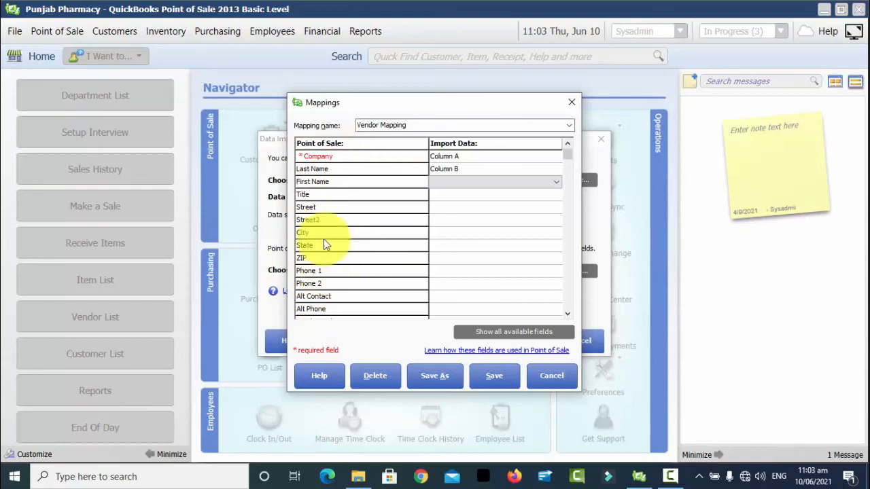
left_click(550, 180)
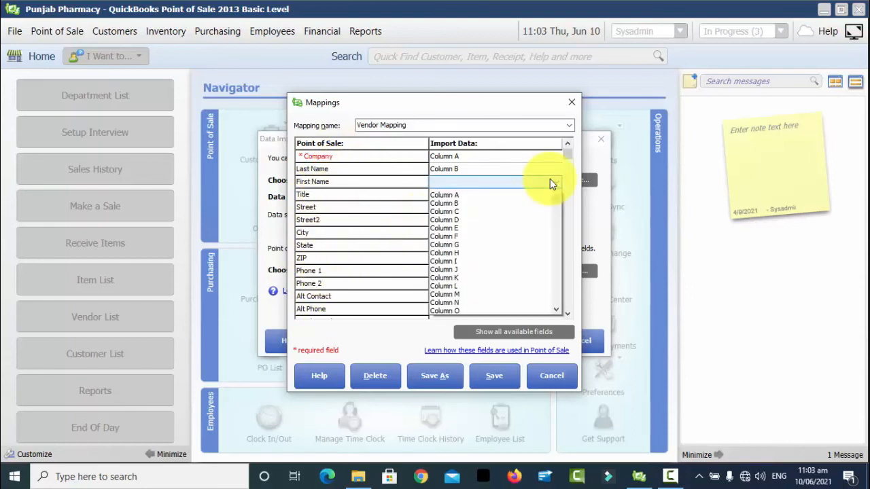
left_click(475, 218)
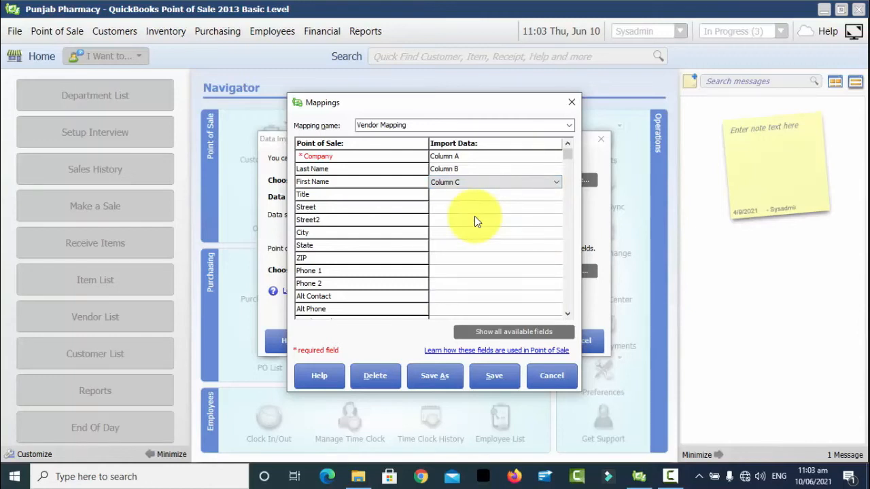
- Change the Company field's mapping to Column C and set it back to Column A
left_click(550, 157)
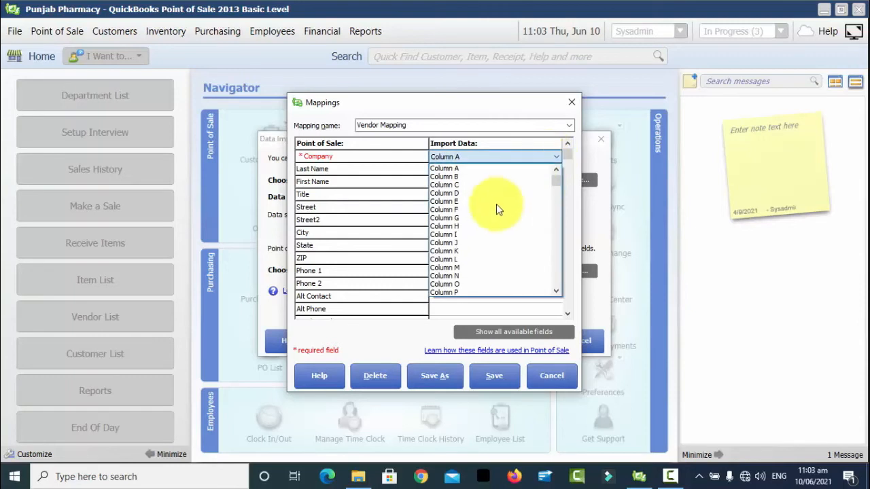
left_click(465, 184)
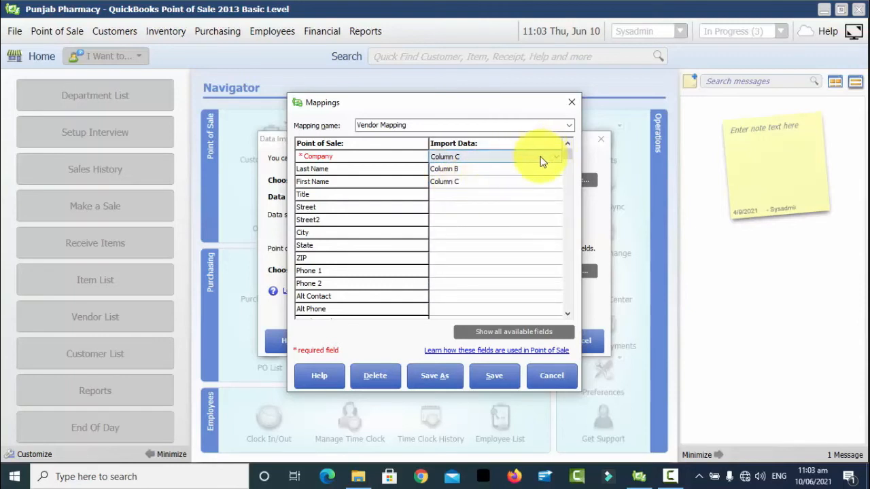
left_click(536, 161)
left_click_drag(555, 180, 555, 171)
left_click(487, 176)
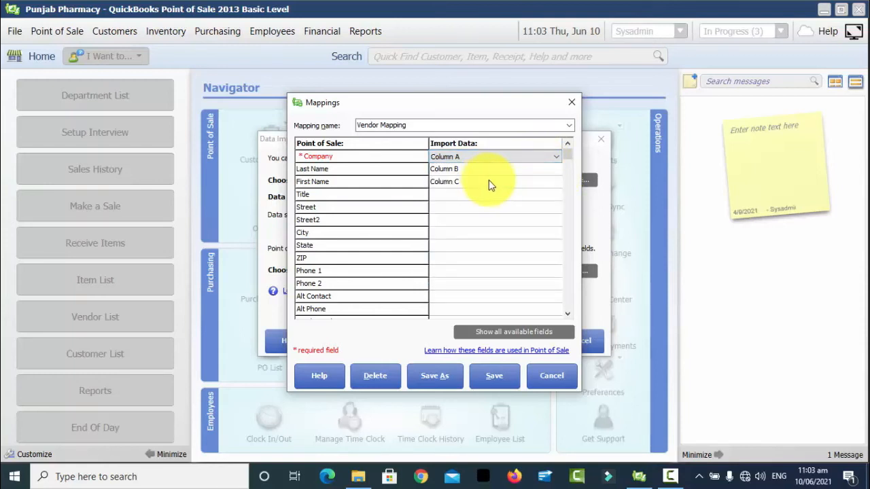
- Map the Title field to Column D and the Street field to Column E
left_click(551, 195)
left_click(554, 199)
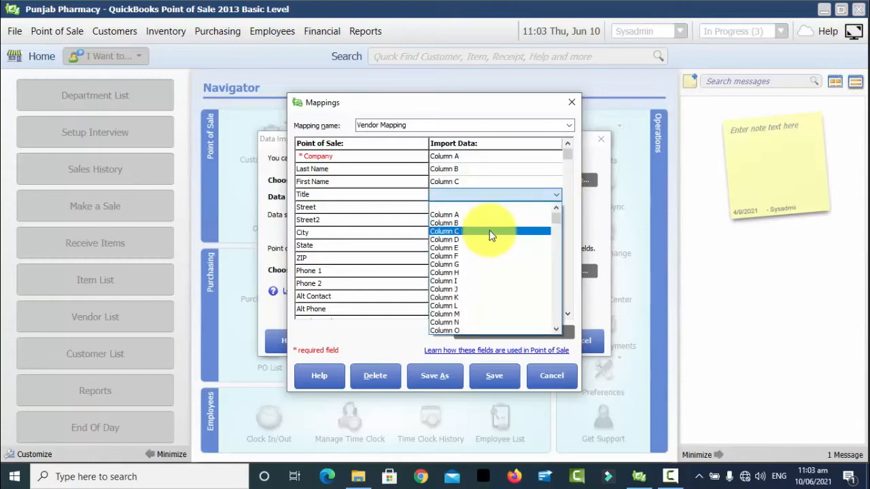
left_click(475, 237)
left_click(547, 208)
left_click(530, 210)
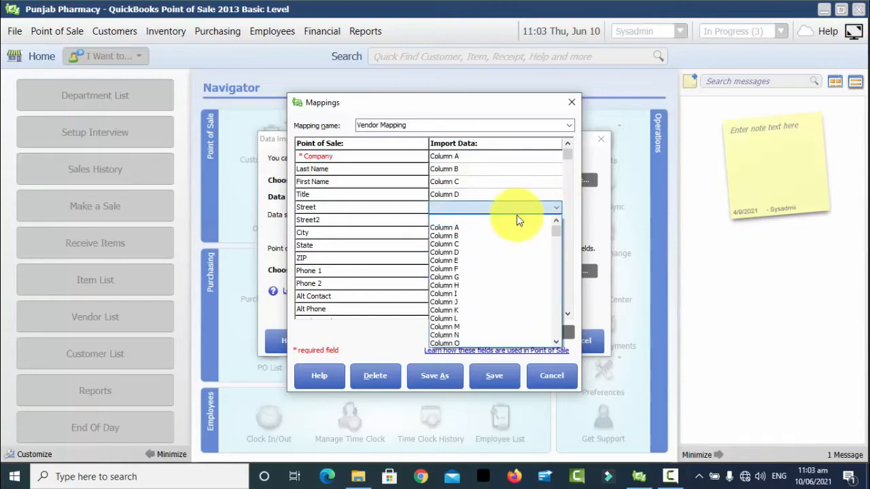
left_click(459, 260)
- Map the Street2 field to Column F and the City field to Column G
left_click(551, 223)
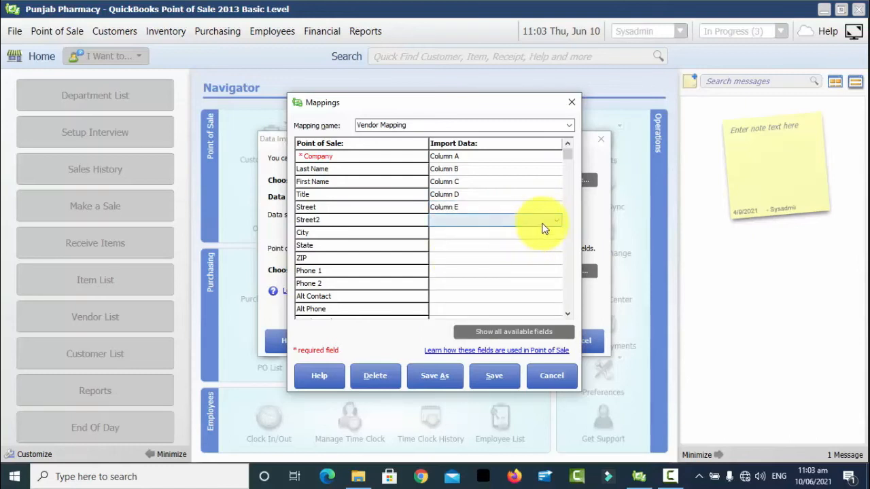
left_click(541, 224)
left_click(462, 284)
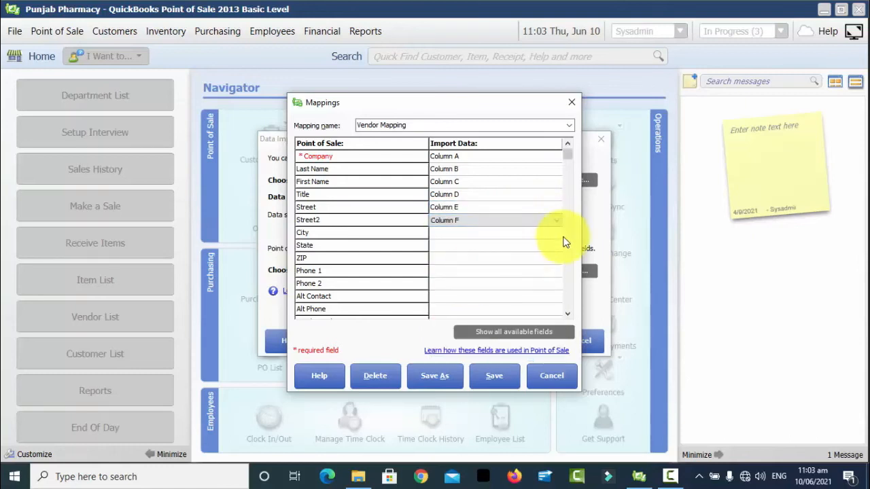
left_click(557, 235)
left_click(549, 234)
left_click(469, 303)
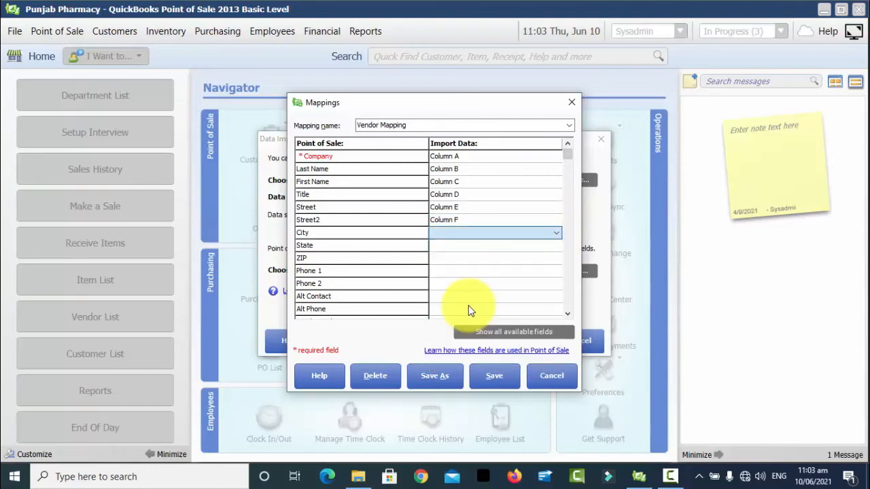
- Map the State field to Column H and the ZIP field to Column I
left_click(555, 249)
left_click(554, 250)
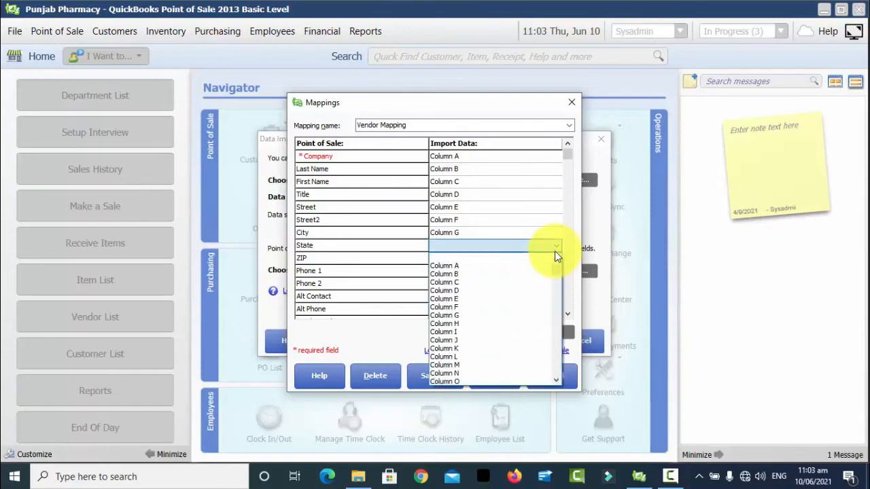
left_click(506, 320)
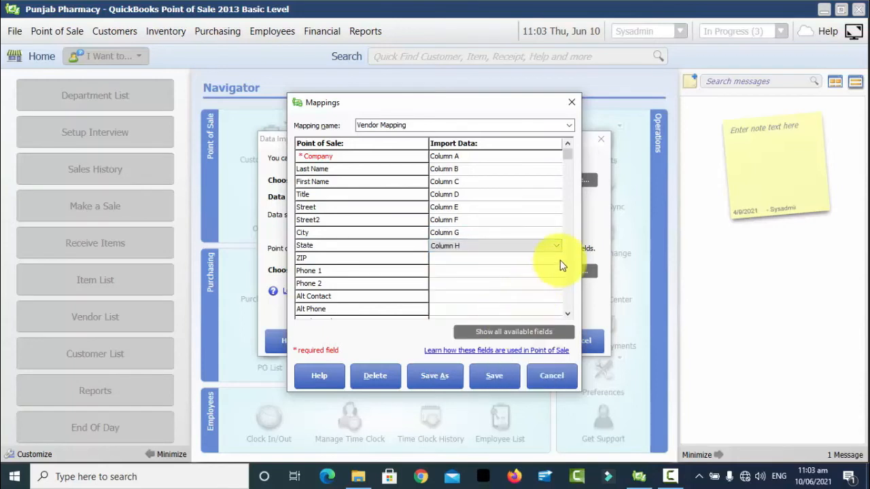
left_click(560, 260)
left_click(557, 259)
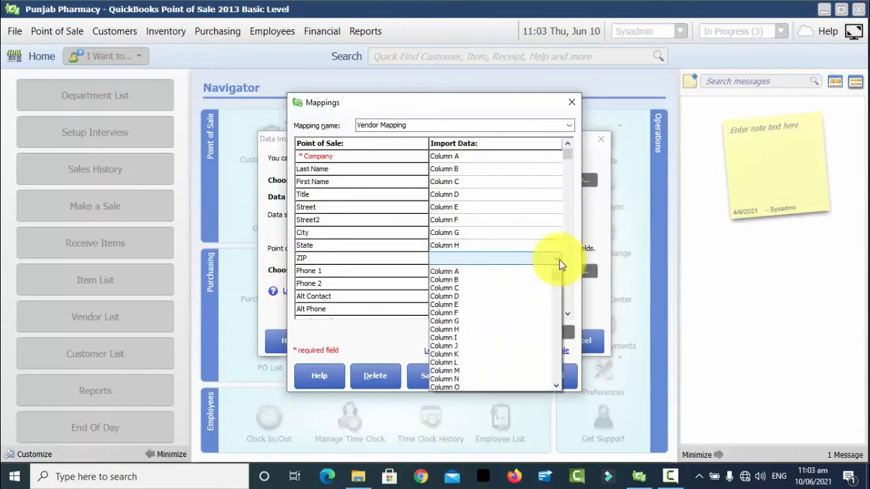
left_click(465, 344)
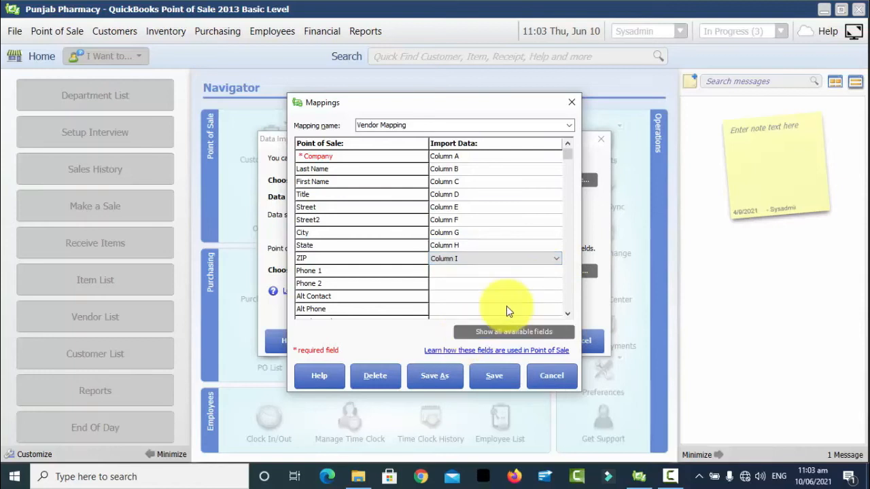
- Map the Phone 1 field to Column J and the Phone 2 field to Column K
left_click(547, 272)
left_click(554, 273)
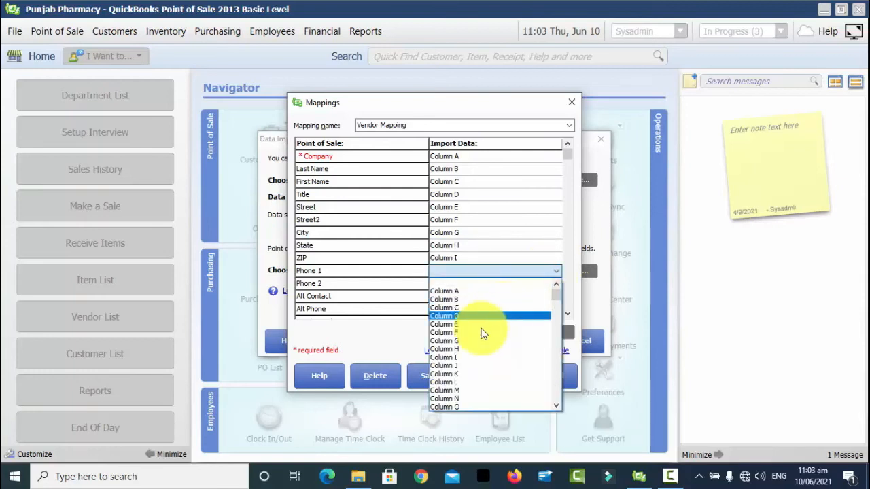
left_click(473, 365)
left_click(558, 290)
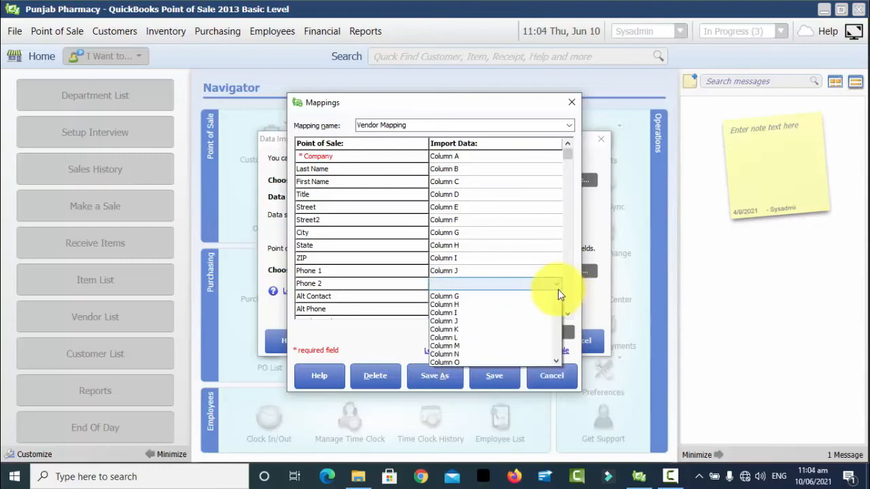
left_click(478, 388)
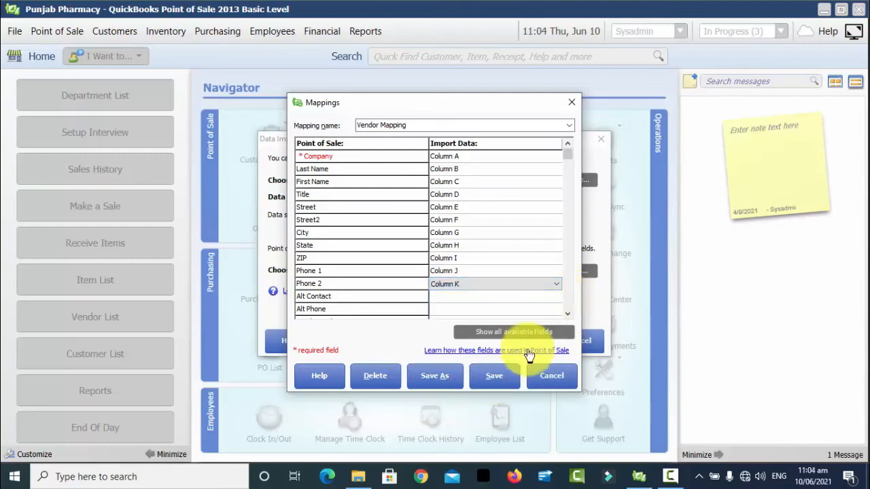
- Map the Alt Contact field to Column L and the Alt Phone field to Column M, and save the mapping
left_click(558, 297)
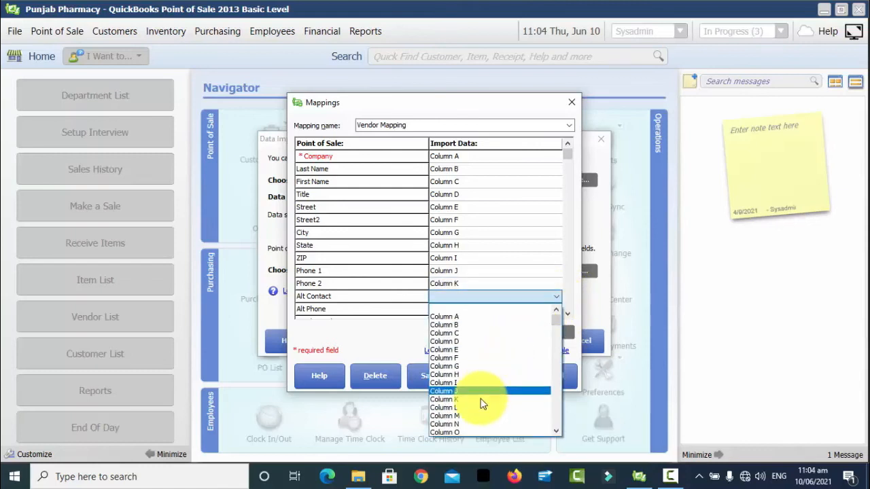
left_click(473, 408)
left_click(551, 316)
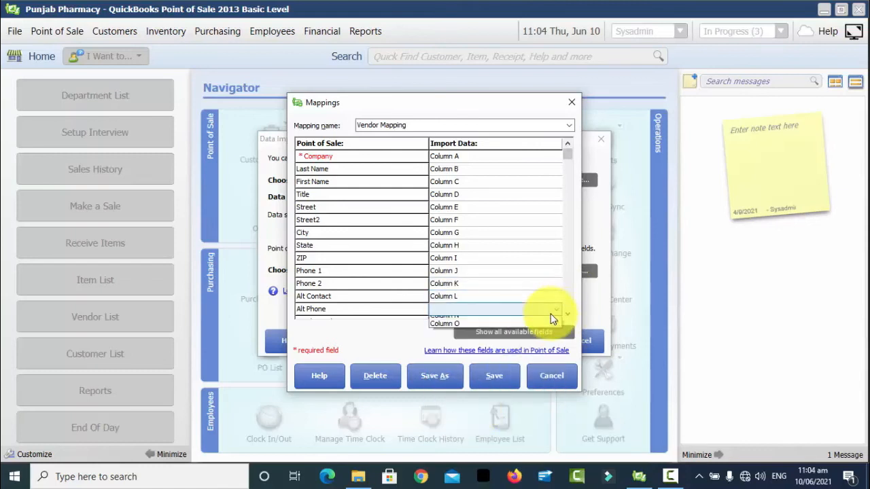
left_click(459, 430)
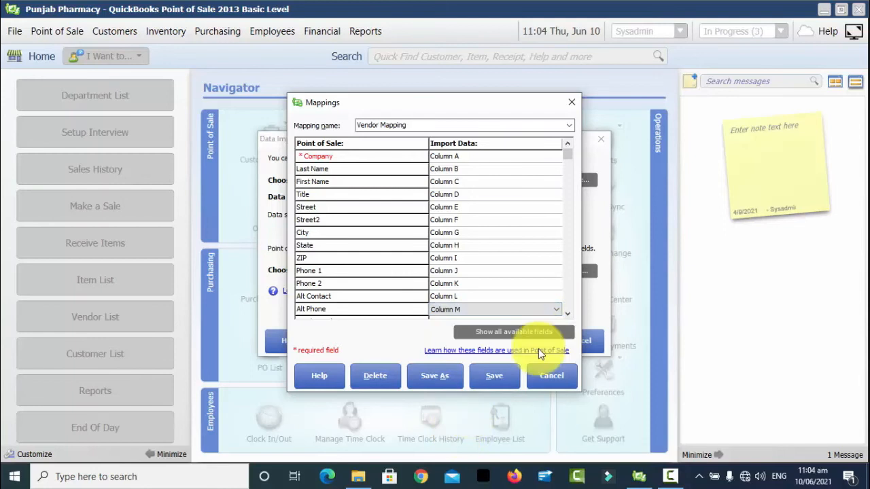
left_click(496, 373)
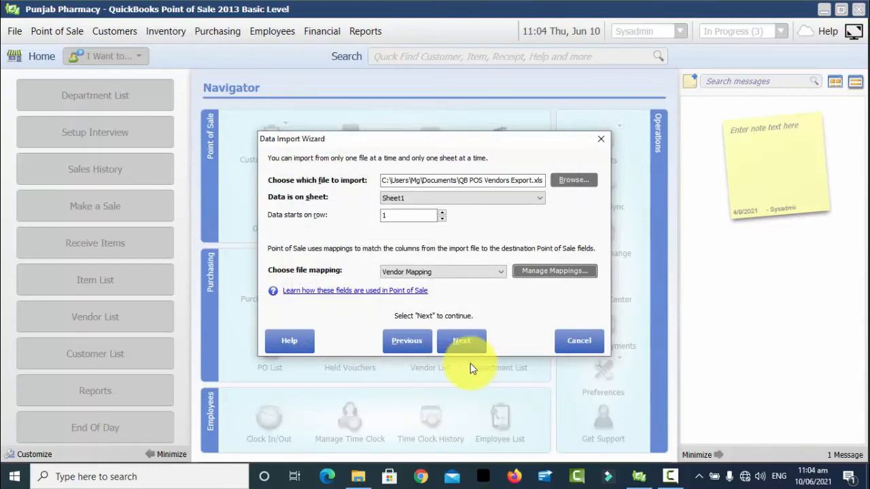
- Proceed with Vendor Mapping, keeping Account # as the record-matching field and "Prompt me and let me decide" for duplicates
left_click(461, 343)
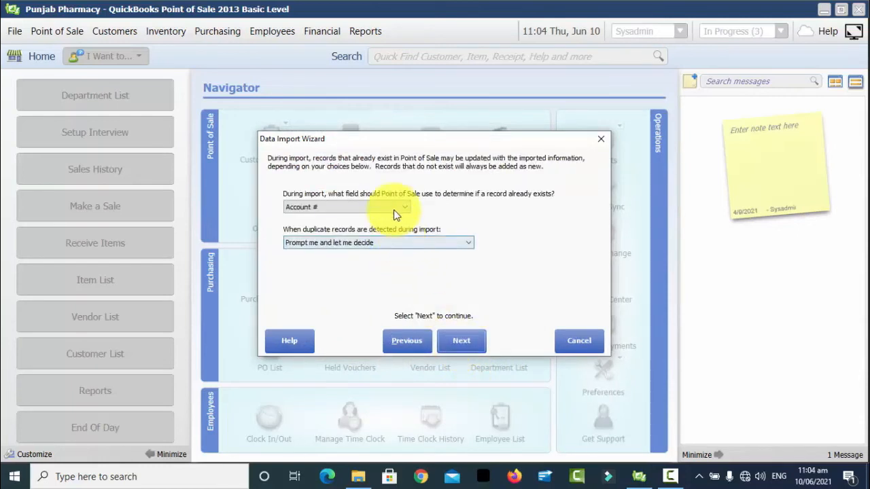
left_click(396, 210)
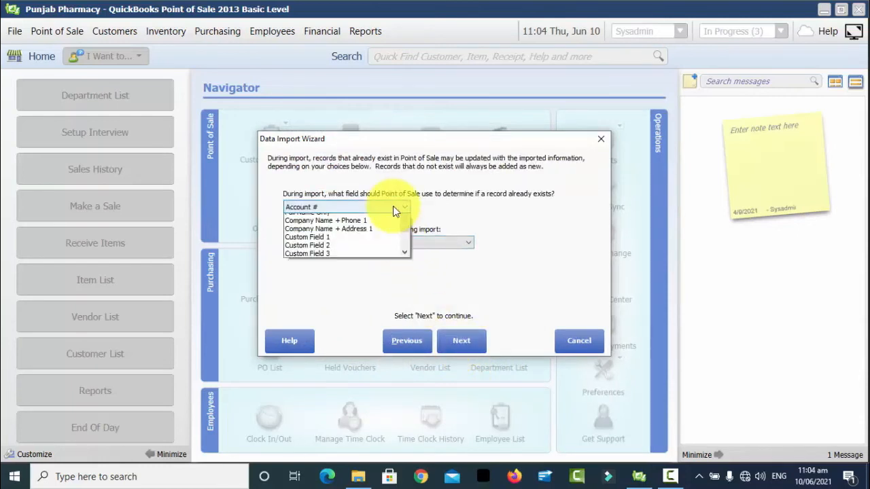
left_click(395, 210)
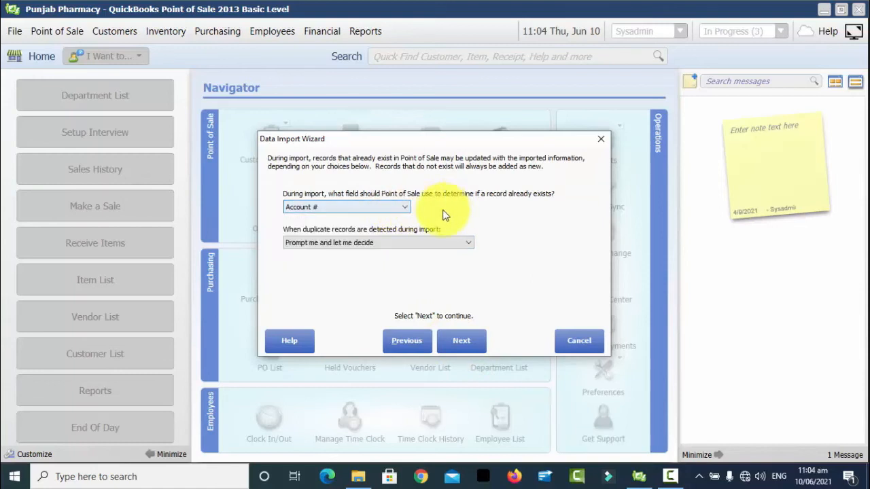
left_click(454, 338)
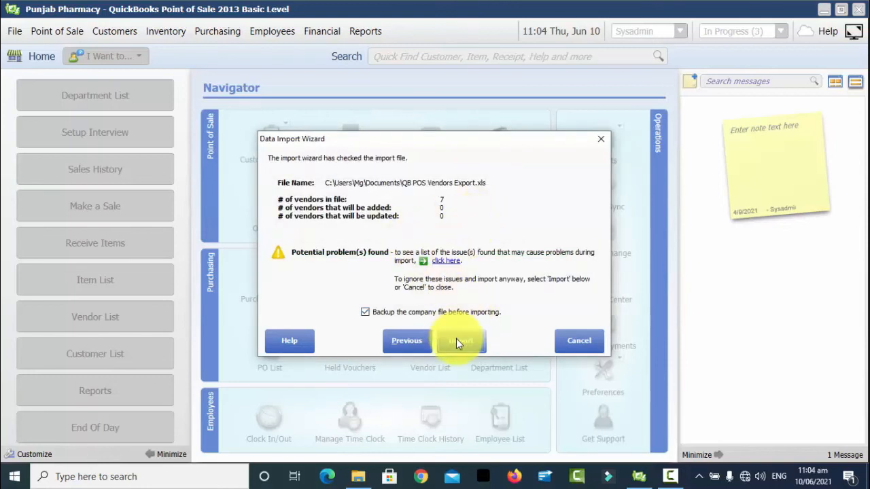
- Import the vendors with the company file backup turned off, and close the import wizard
left_click(427, 312)
left_click(448, 340)
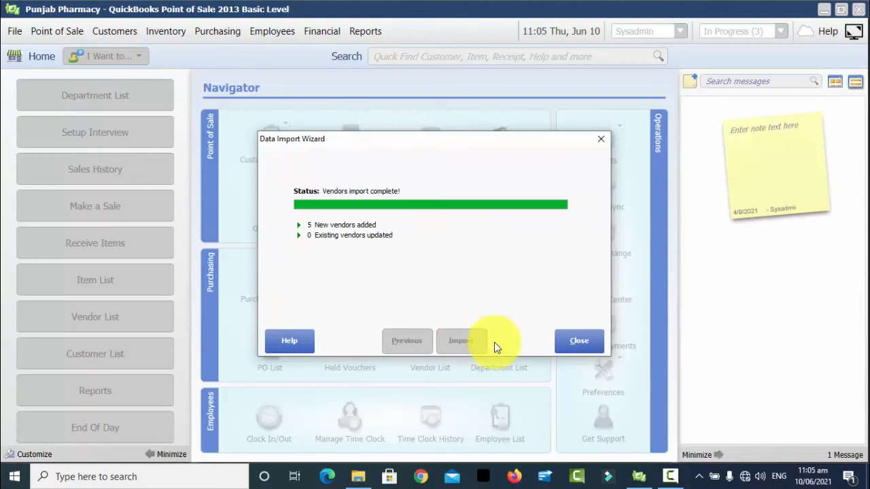
left_click(582, 341)
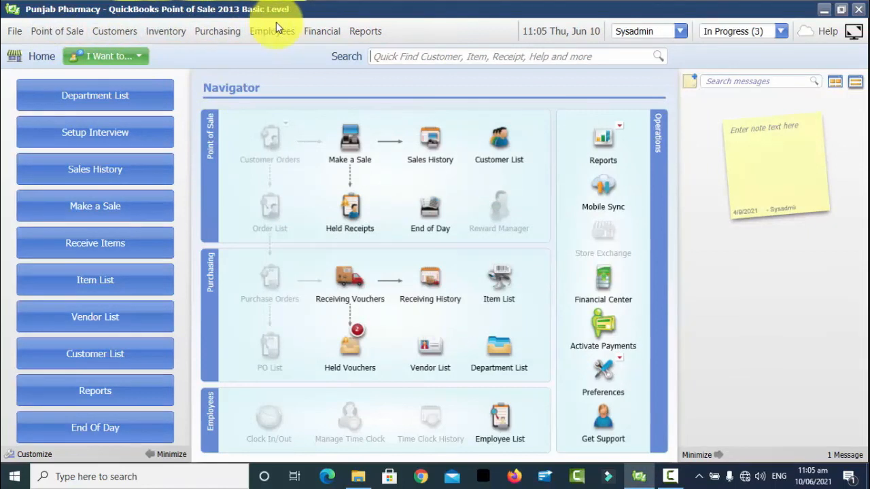
- Examine the imported vendor records in the vendor list, going through the rows around Abott Pvt Ltd, and return to the home screen
left_click(204, 32)
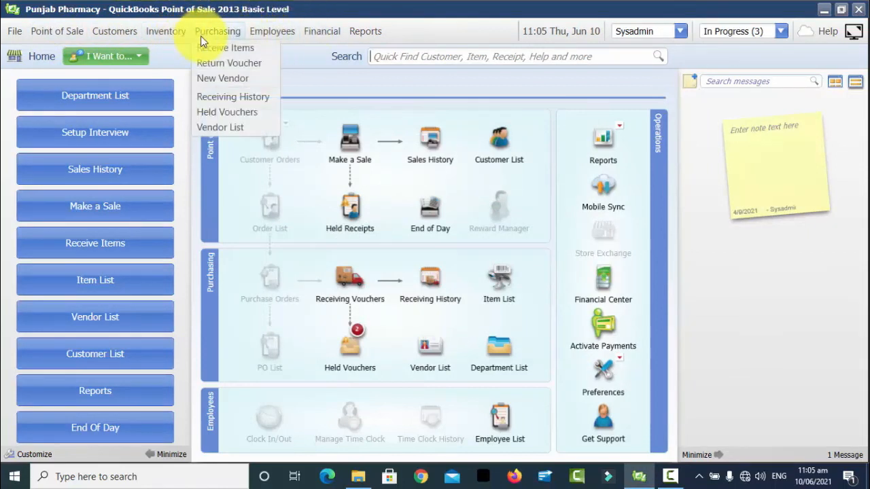
left_click(222, 127)
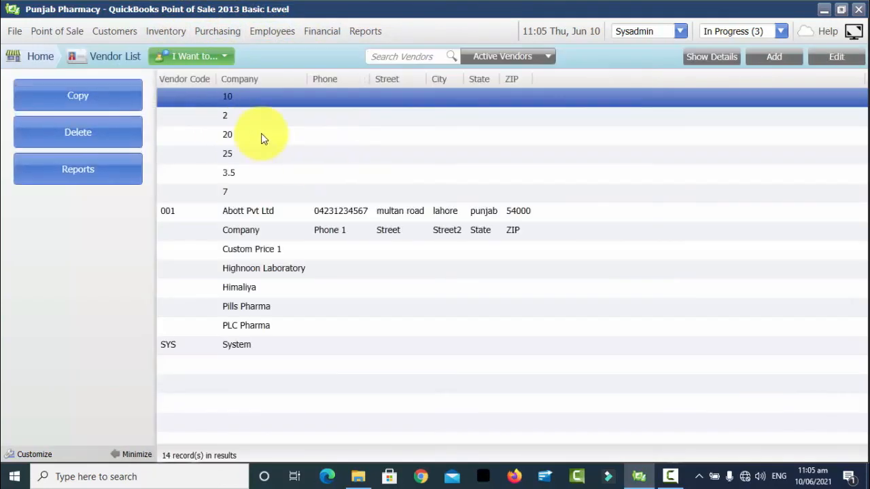
left_click(260, 218)
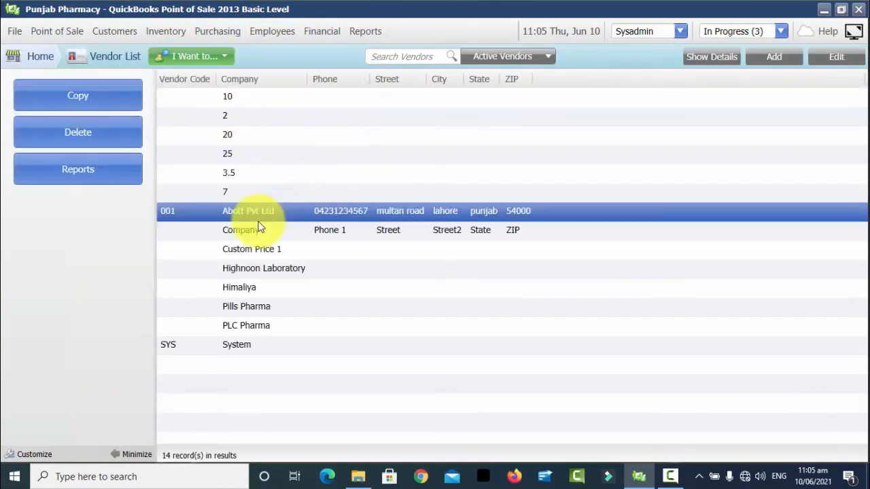
key("Down")
key("Down")
key("Up")
key("Down")
key("Down")
key("Down")
key("Up")
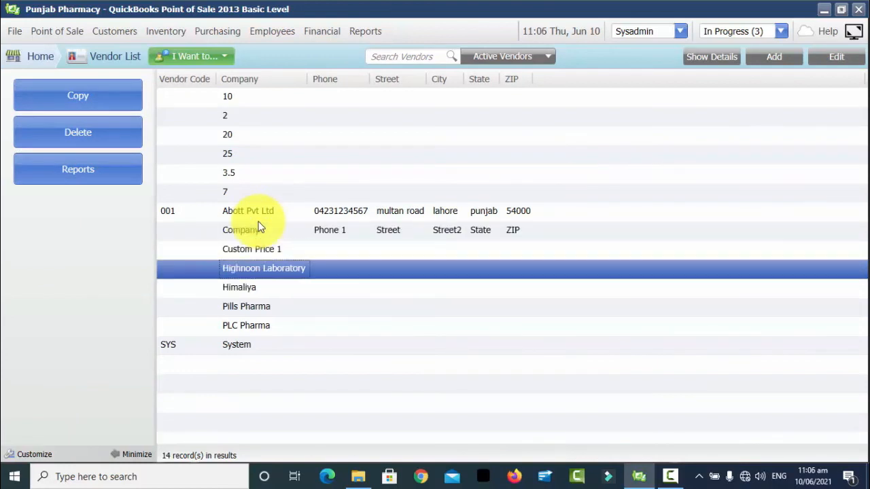
key("Down")
key("Down")
key("Down")
key("Down")
key("Up")
key("Up")
key("Up")
key("Up")
key("Up")
key("Up")
key("Up")
key("Down")
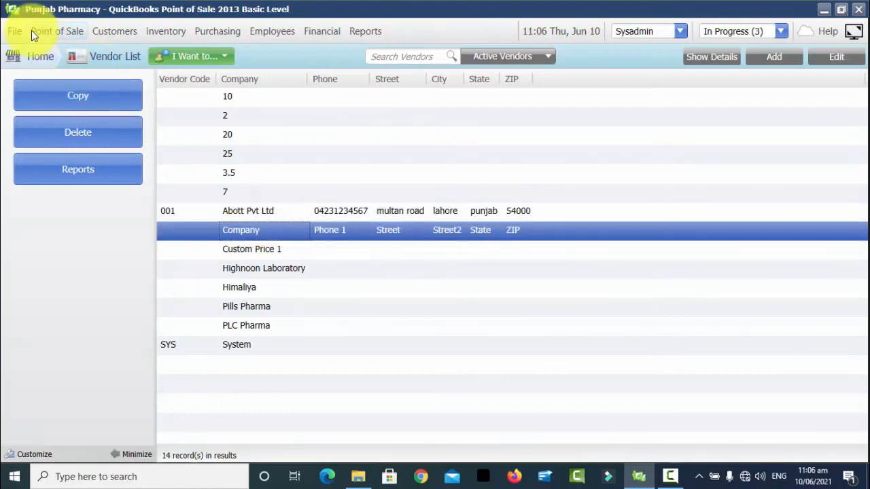
left_click(24, 55)
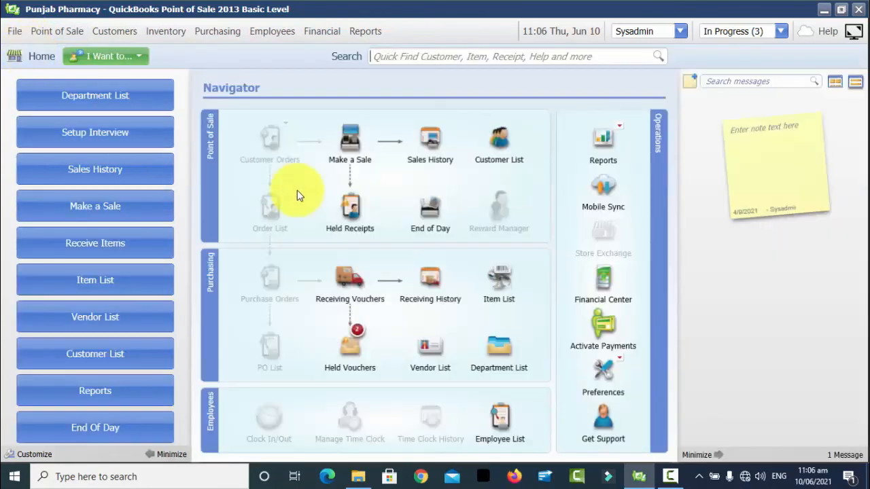